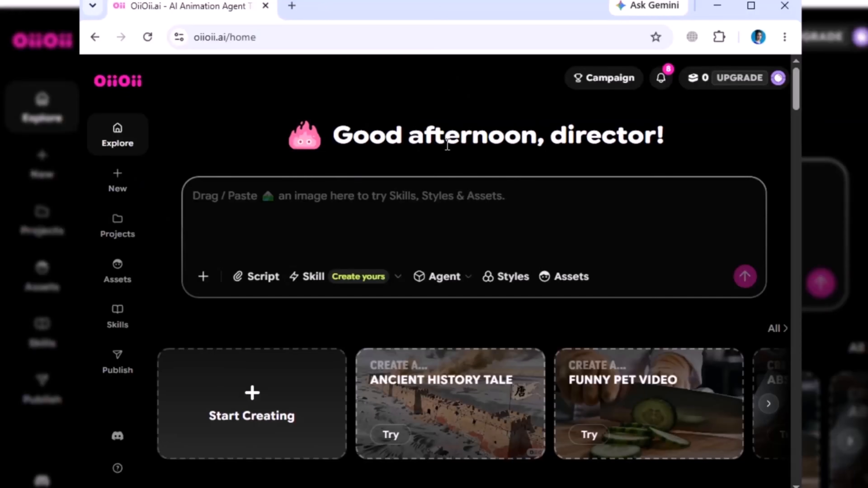
# Open the Skill Maker from the home page's Highlights section.
pyautogui.scroll(-3, 470, 316)
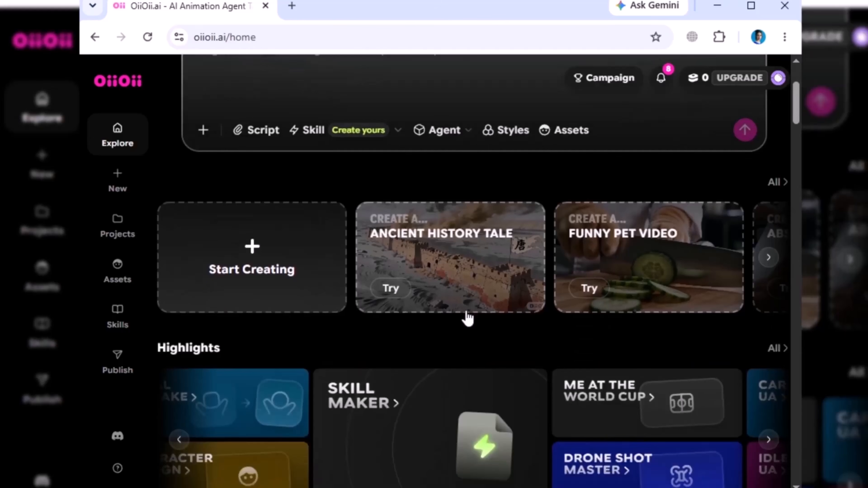
pyautogui.scroll(-3, 467, 316)
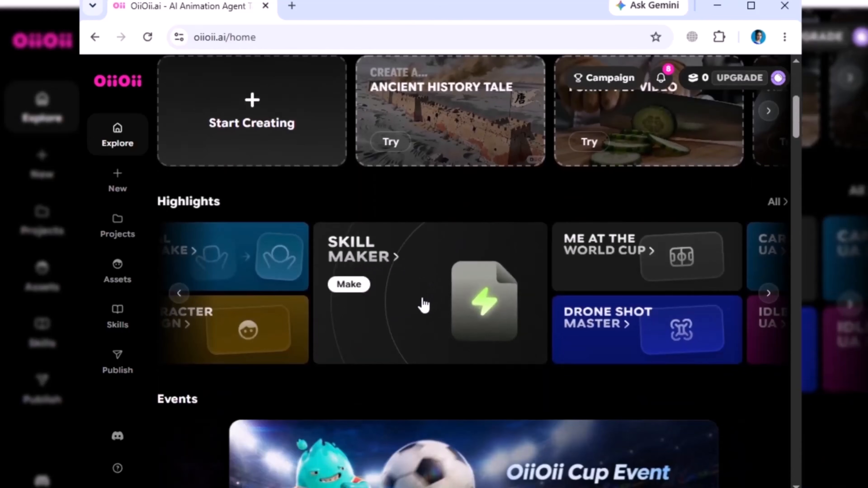
pyautogui.click(416, 302)
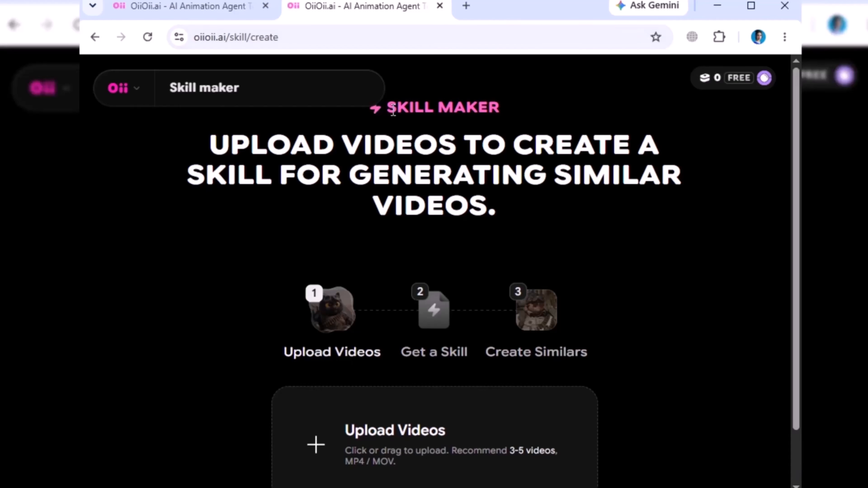
pyautogui.moveTo(389, 104); pyautogui.dragTo(488, 103)
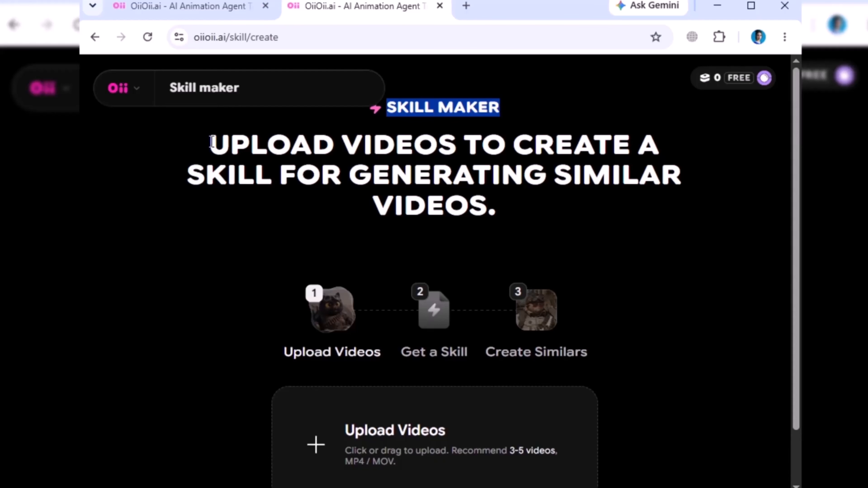
pyautogui.moveTo(212, 142); pyautogui.dragTo(680, 202)
pyautogui.click(681, 202)
# Upload the videos 1, 2 and 3 from the Oii oii ai folder and generate a skill from them.
pyautogui.scroll(-2, 508, 388)
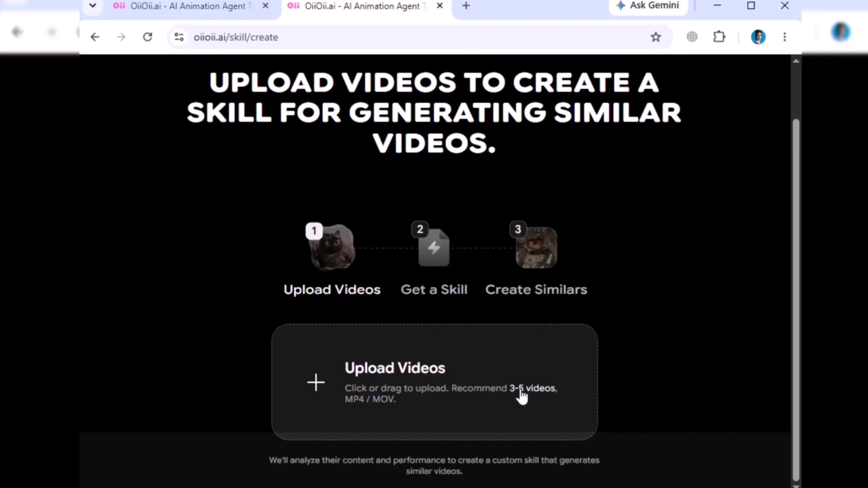
pyautogui.click(314, 382)
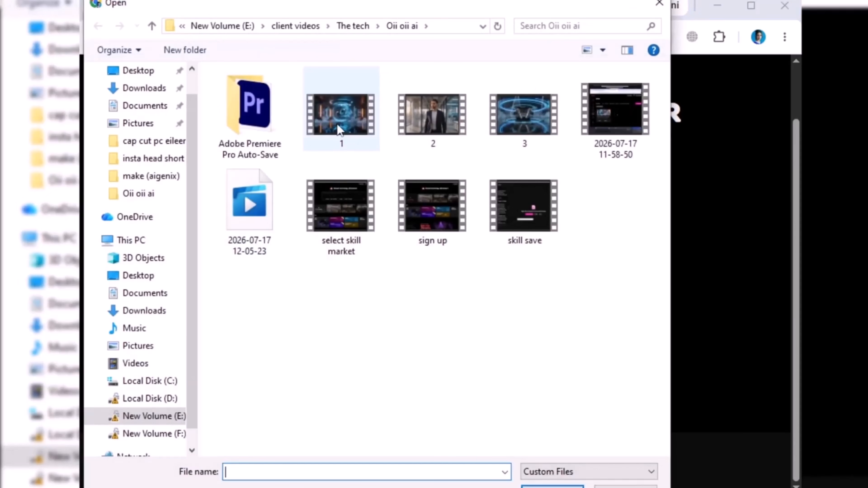
pyautogui.click(340, 128)
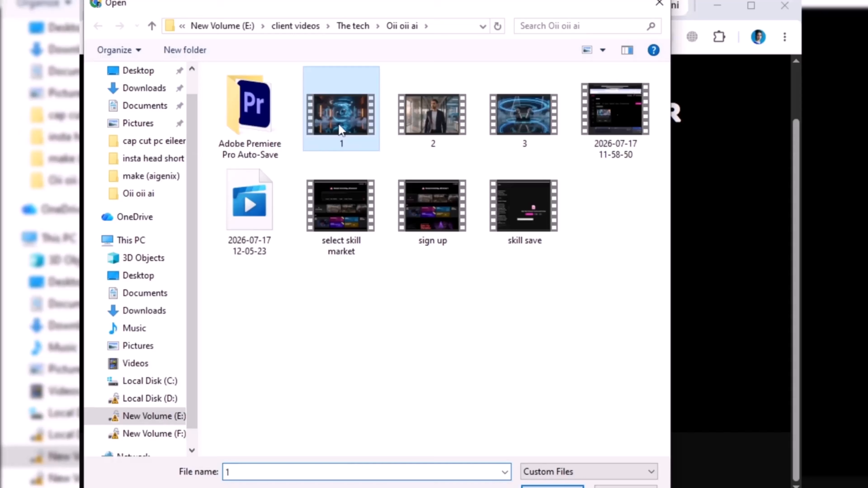
pyautogui.keyDown('ctrl'); pyautogui.click(420, 130); pyautogui.keyUp('ctrl')
pyautogui.keyDown('ctrl'); pyautogui.click(521, 129); pyautogui.keyUp('ctrl')
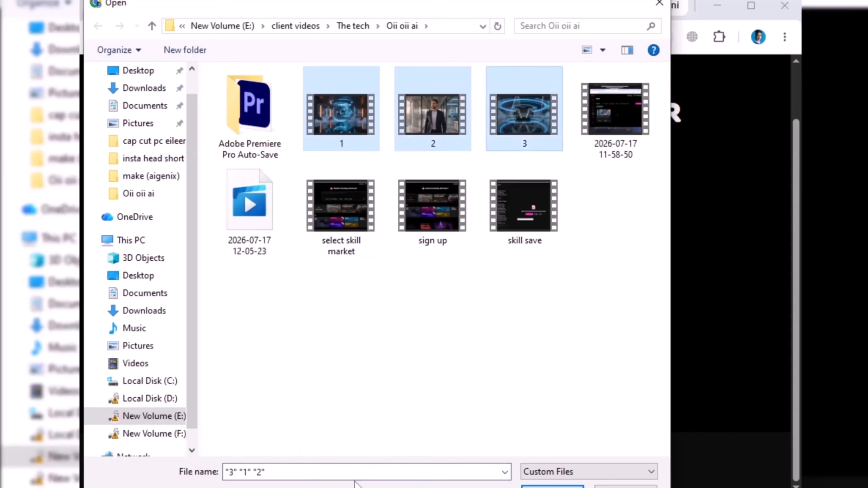
pyautogui.click(552, 486)
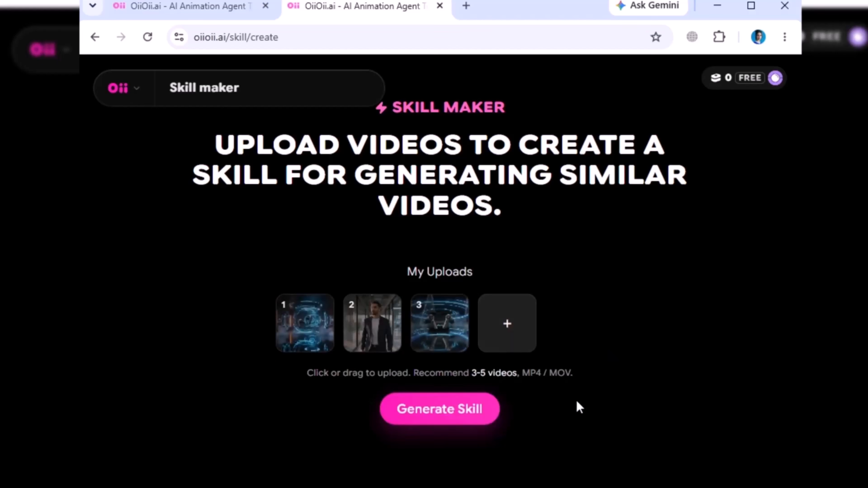
pyautogui.click(434, 410)
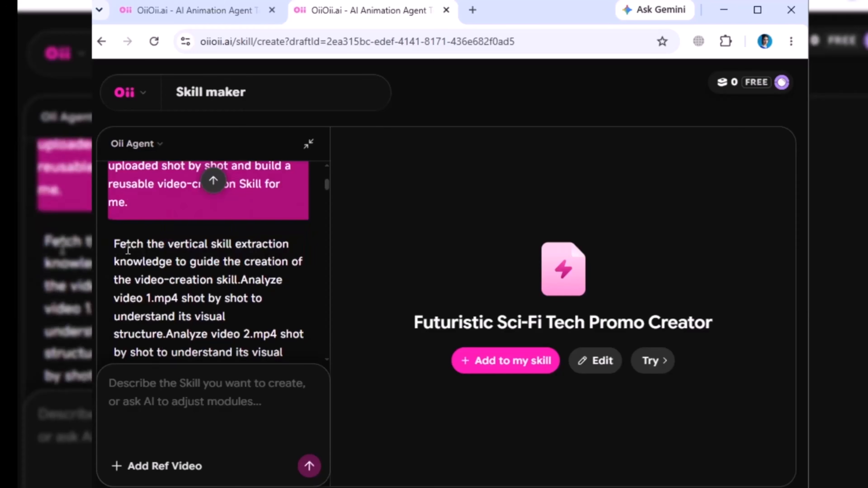
# Review the agent's log of how it analyzed the videos and built the skill's workflow, through to its final compile step.
pyautogui.scroll(-6, 136, 256)
pyautogui.moveTo(147, 241); pyautogui.dragTo(278, 265)
pyautogui.scroll(-2, 205, 260)
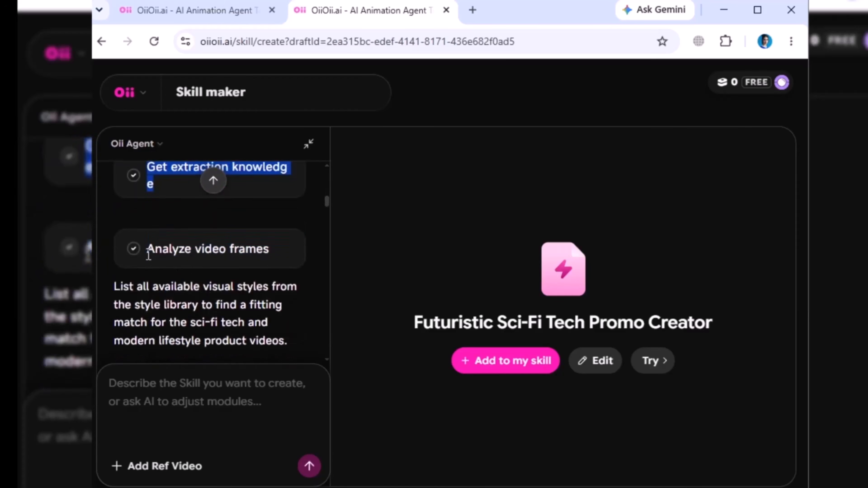
pyautogui.moveTo(148, 249); pyautogui.dragTo(268, 249)
pyautogui.scroll(-4, 267, 249)
pyautogui.moveTo(147, 244); pyautogui.dragTo(257, 250)
pyautogui.scroll(-6, 257, 250)
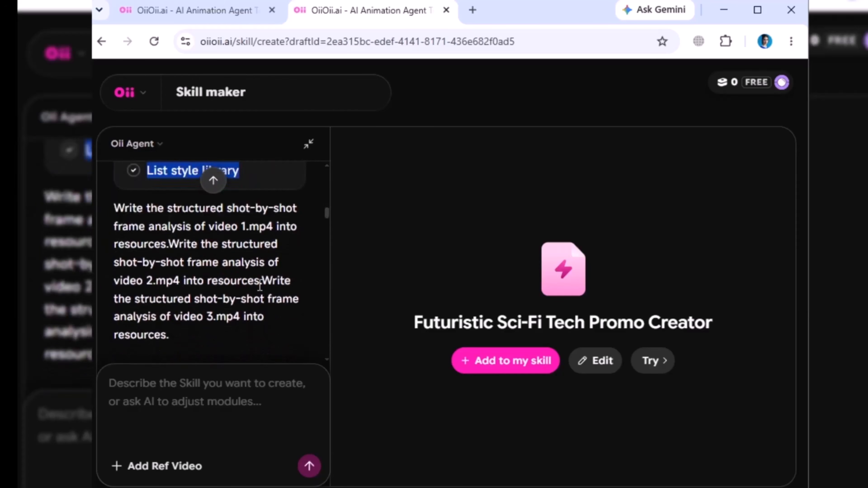
pyautogui.tripleClick(277, 320)
pyautogui.scroll(-4, 283, 329)
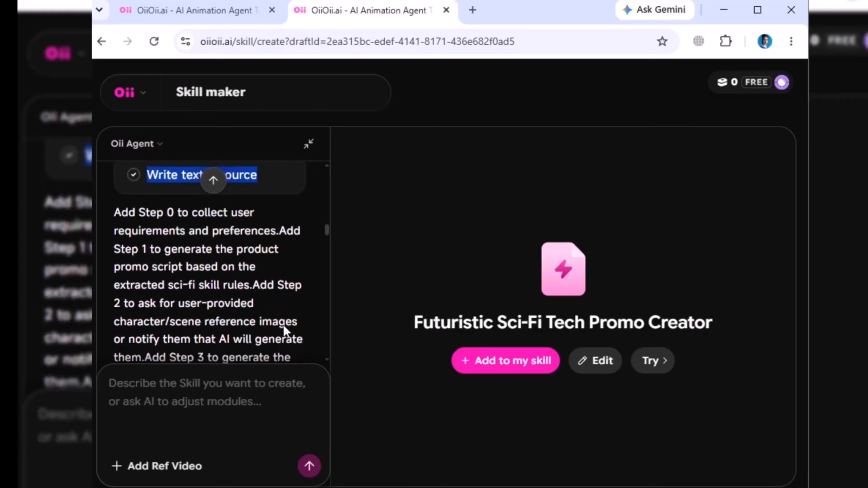
pyautogui.moveTo(177, 212); pyautogui.dragTo(294, 232)
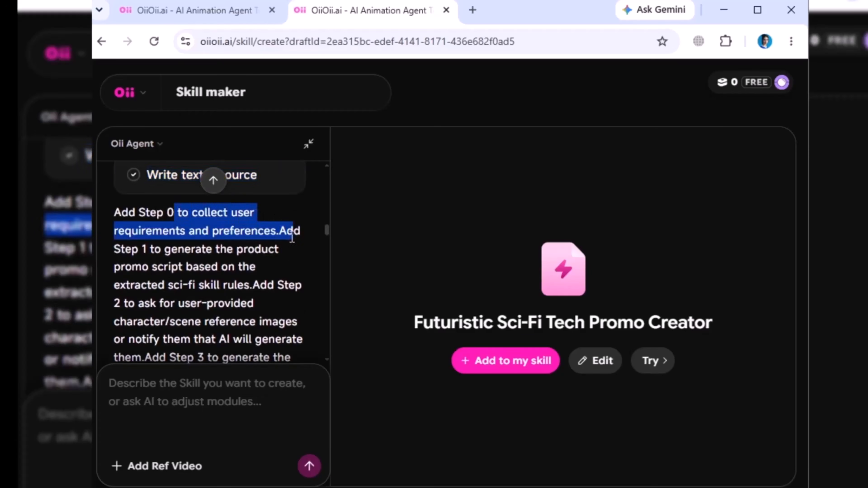
pyautogui.scroll(-10, 277, 243)
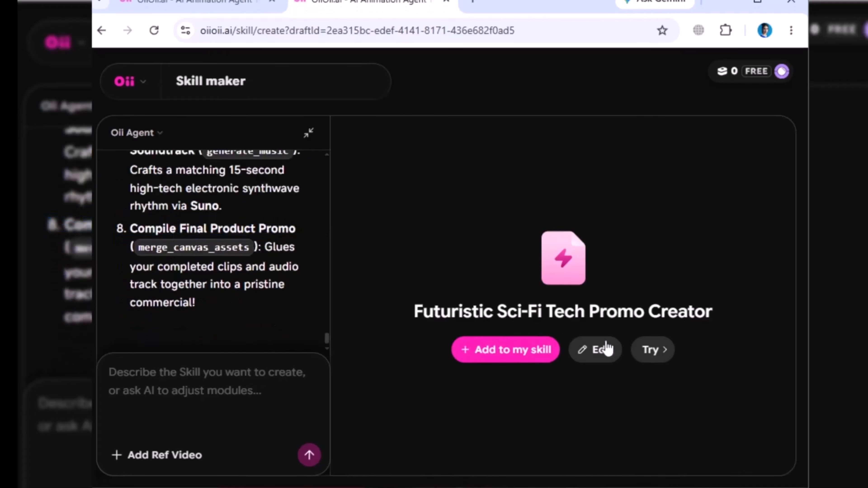
# Add the generated skill to the personal skills under the name Futuristic Sci-Fi Tech Promo Creator, keeping the suggested cover and description.
pyautogui.click(504, 351)
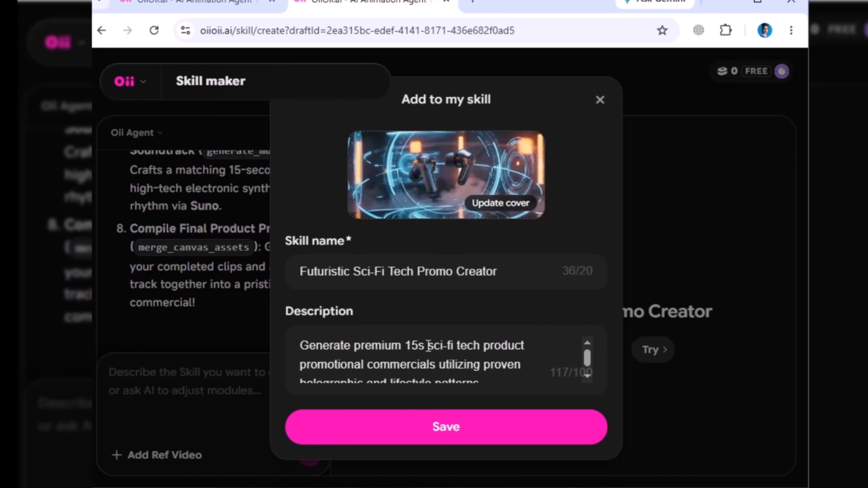
pyautogui.scroll(-1, 428, 346)
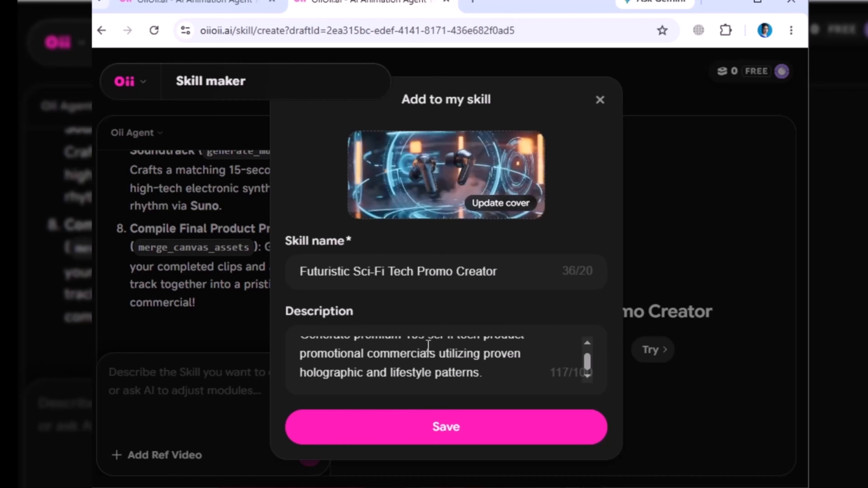
pyautogui.click(382, 430)
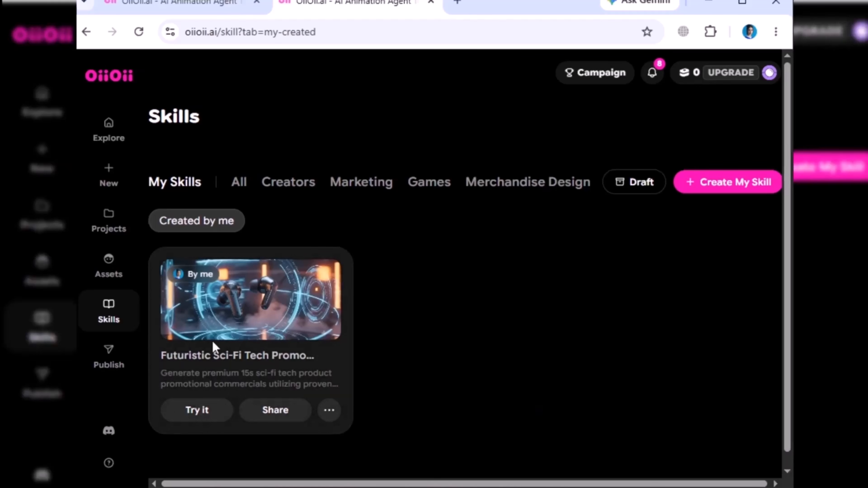
# Try the saved Futuristic Sci-Fi Tech Promo Creator skill in a new project.
pyautogui.click(196, 412)
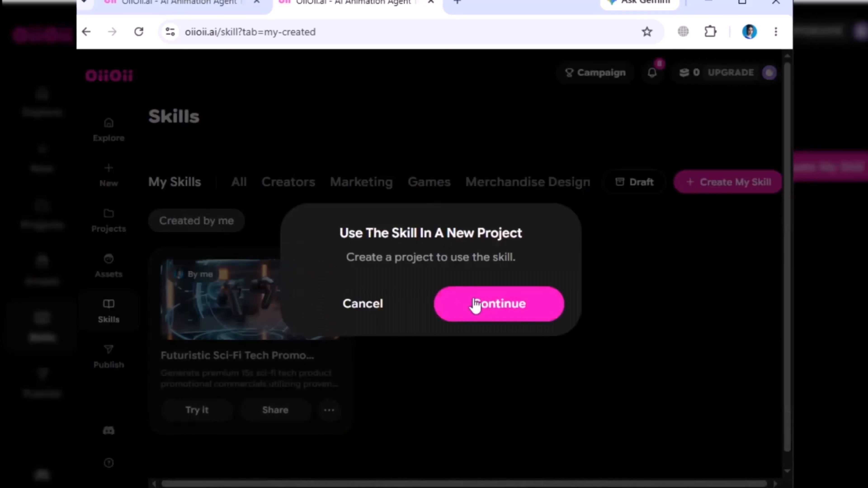
pyautogui.click(475, 304)
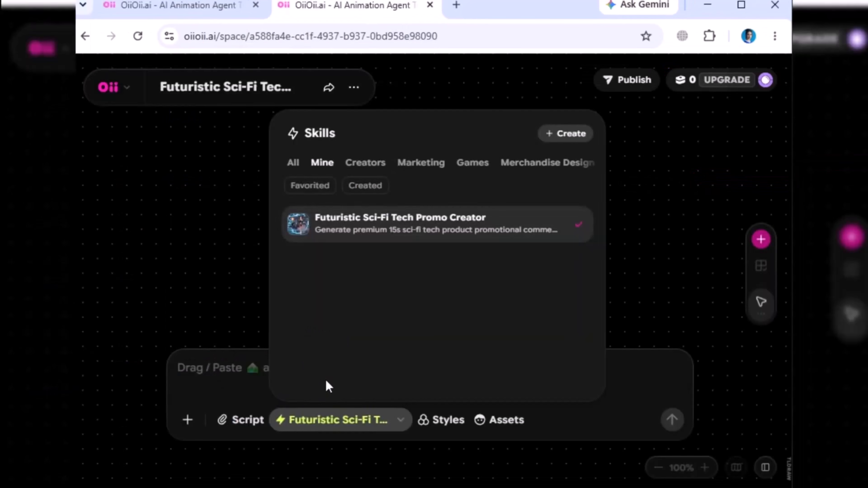
# Browse the project's skill picker, covering all skills and the Creators groups Educational / Explainer, Trending and Story & Drama.
pyautogui.moveTo(296, 225)
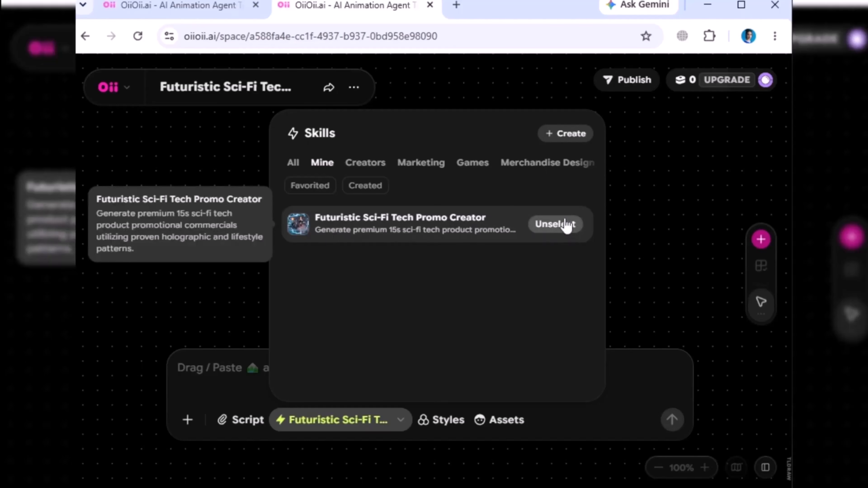
pyautogui.click(292, 164)
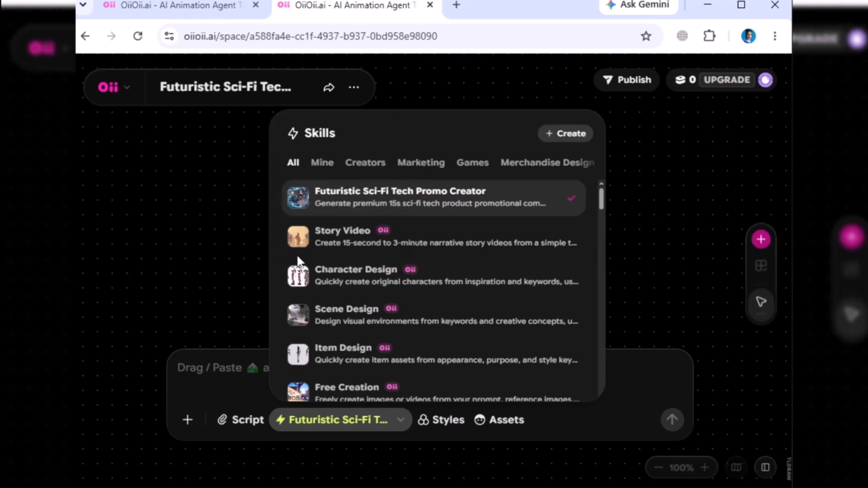
pyautogui.scroll(-6, 347, 357)
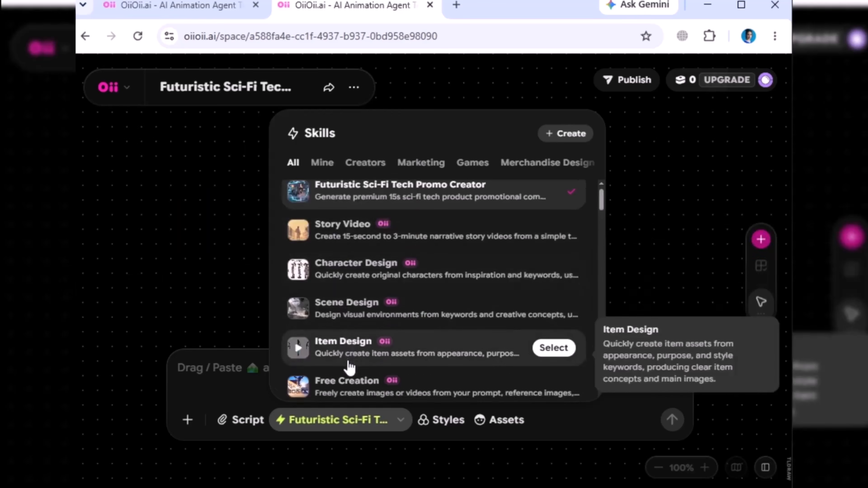
pyautogui.click(295, 164)
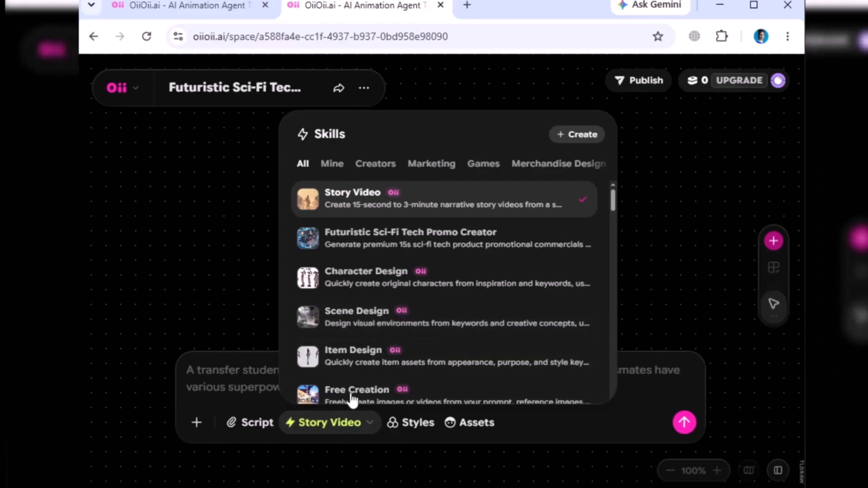
pyautogui.click(376, 165)
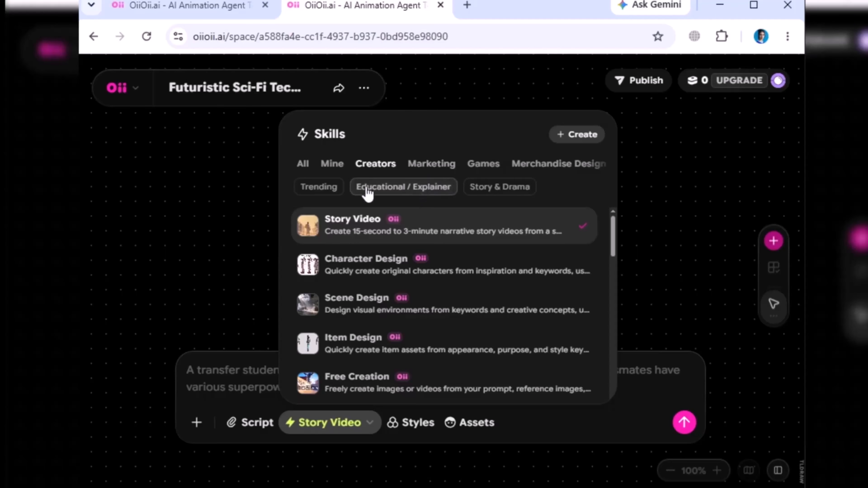
pyautogui.click(406, 192)
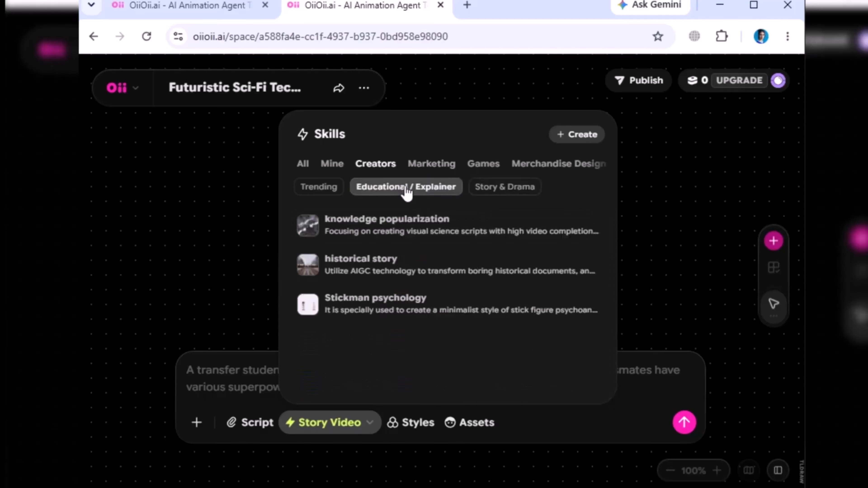
pyautogui.click(330, 192)
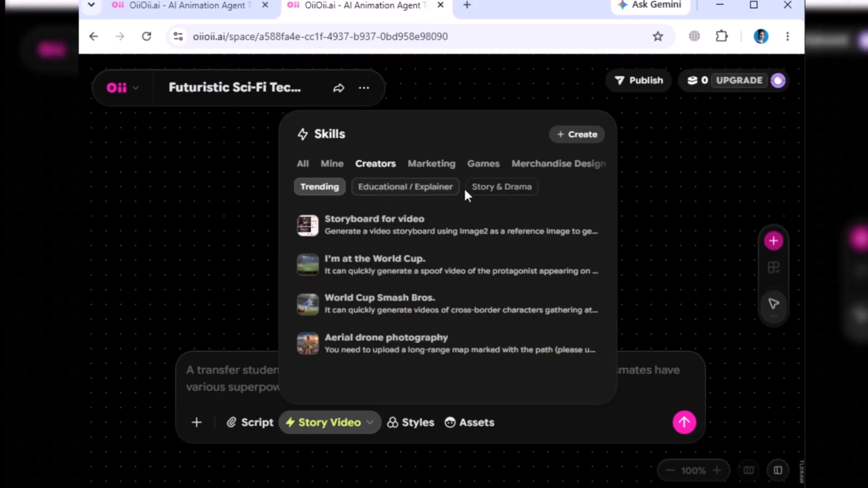
pyautogui.click(482, 193)
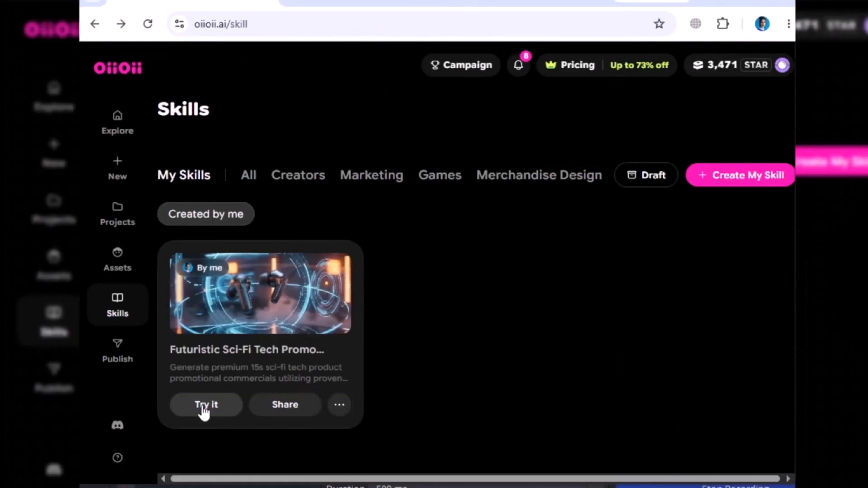
# Create another project from the Futuristic Sci-Fi Tech Promo Creator skill in the My Skills collection.
pyautogui.click(204, 406)
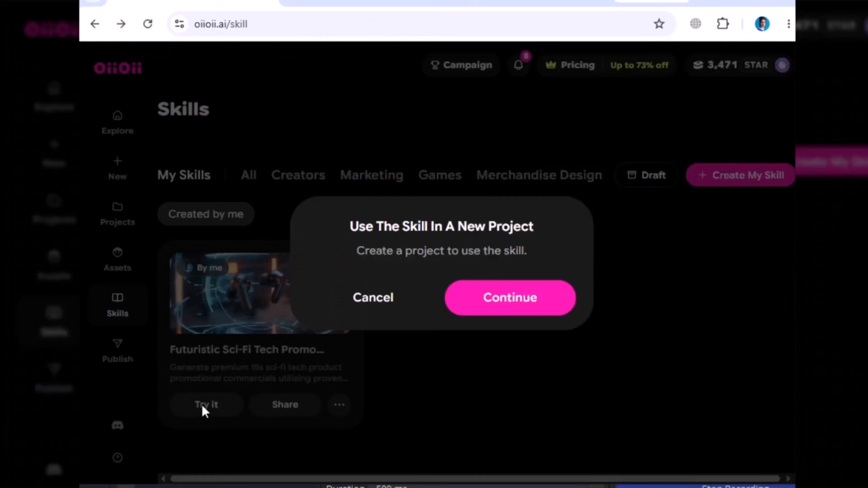
pyautogui.click(508, 301)
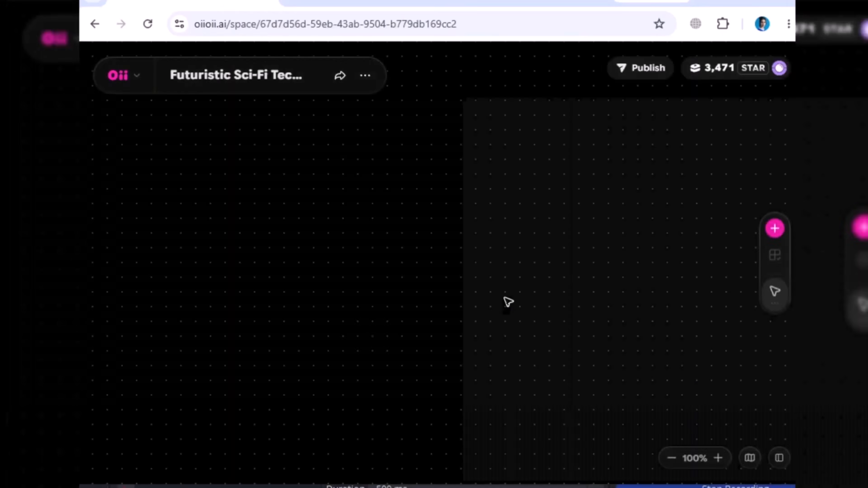
pyautogui.write('W')
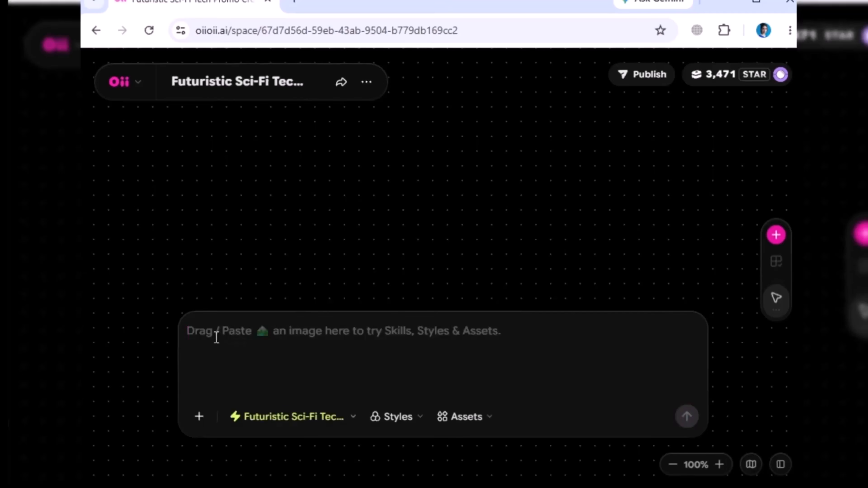
# Attach the earbuds image pngwing.com (5) to the prompt and write "Wireless Earbud" with "key benefits" on a second line.
pyautogui.click(199, 416)
pyautogui.click(258, 311)
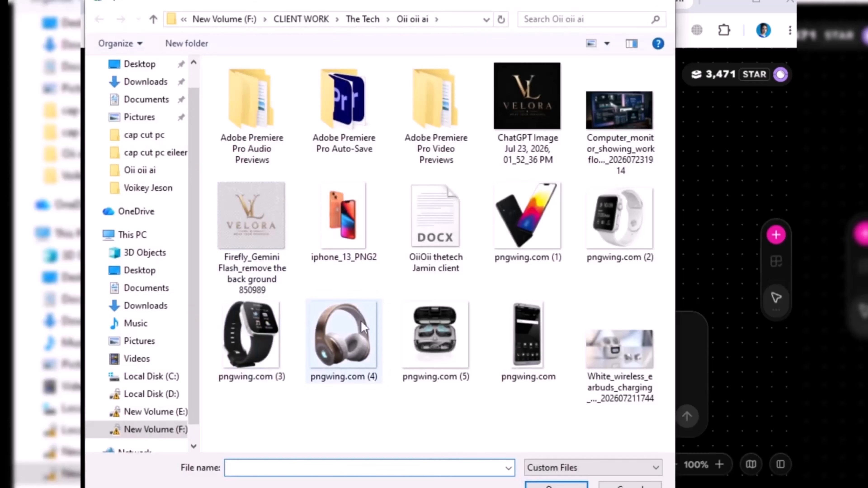
pyautogui.click(453, 332)
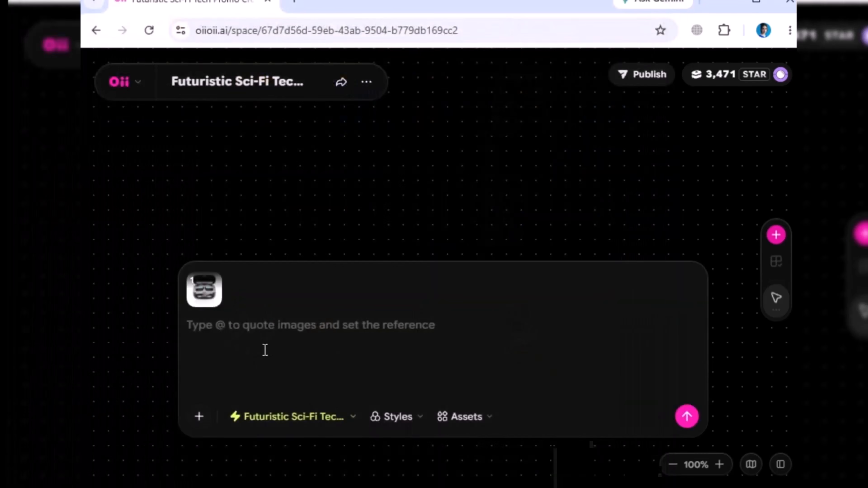
pyautogui.write('Wireless Earbud')
pyautogui.hotkey('shift', 'Return')
pyautogui.write('key benefits')
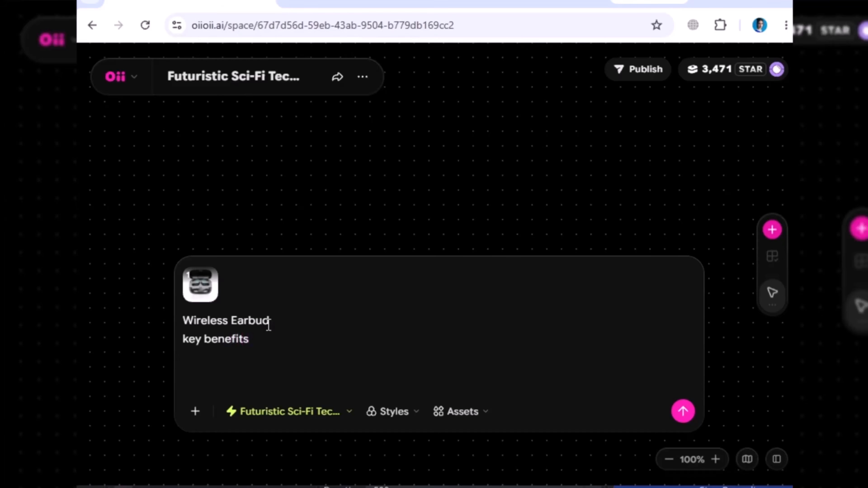
# Review the product selling points from long battery life to water resistant construction, and submit them with the 30 Seconds ad duration.
pyautogui.moveTo(131, 215); pyautogui.dragTo(311, 215)
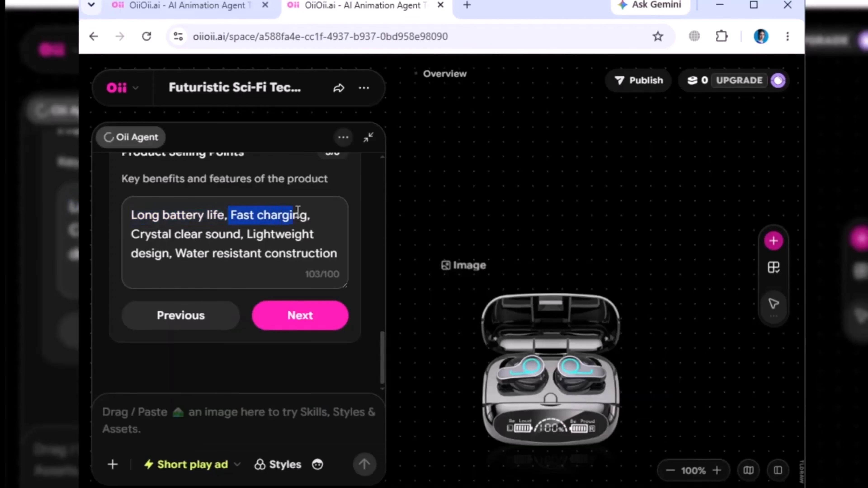
pyautogui.moveTo(131, 234); pyautogui.dragTo(176, 230)
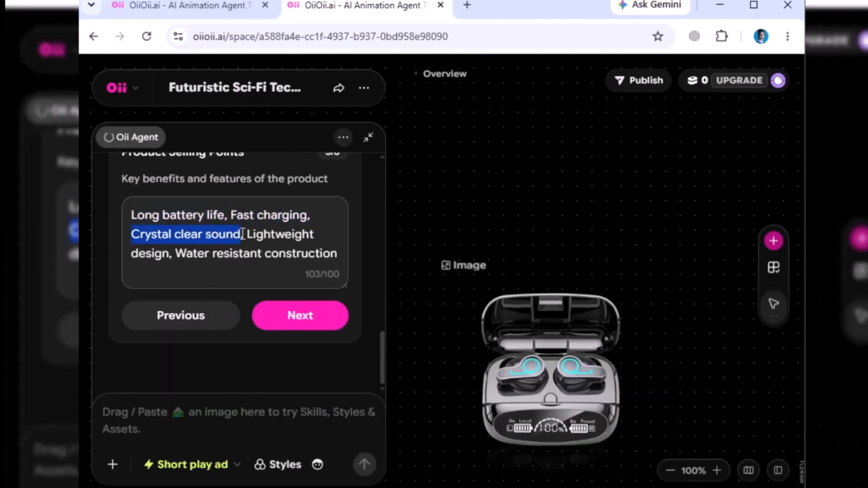
pyautogui.moveTo(248, 234); pyautogui.dragTo(313, 234)
pyautogui.moveTo(174, 253); pyautogui.dragTo(311, 252)
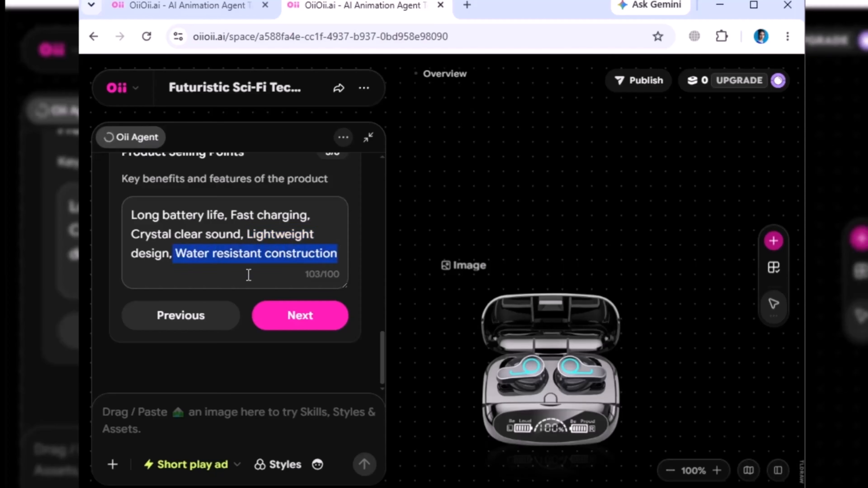
pyautogui.click(292, 337)
pyautogui.click(274, 316)
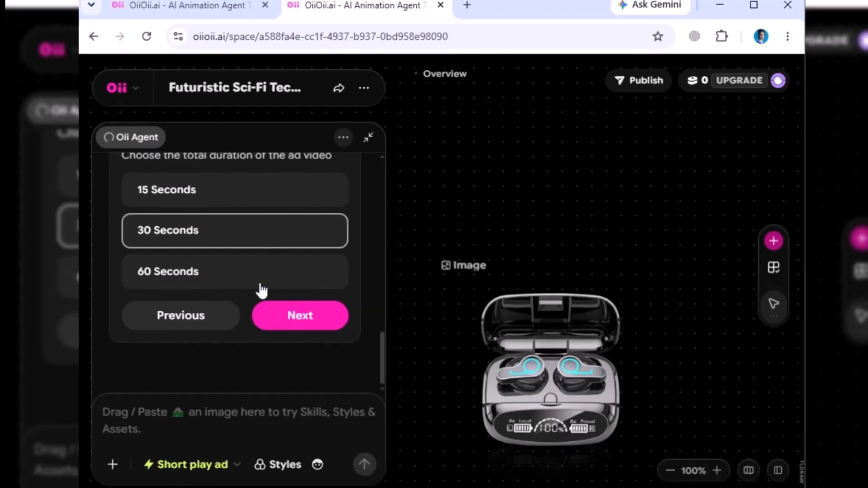
pyautogui.click(291, 316)
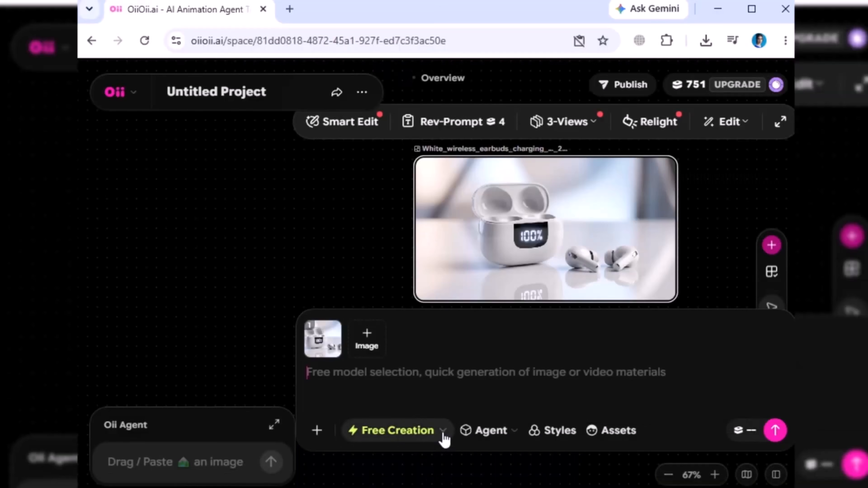
# Choose the Story Video skill and write "A remote worker struggles with distractions while traveling. After discovering Wireless Earbuds Pro, they become focused and productive anywhere.".
pyautogui.click(440, 431)
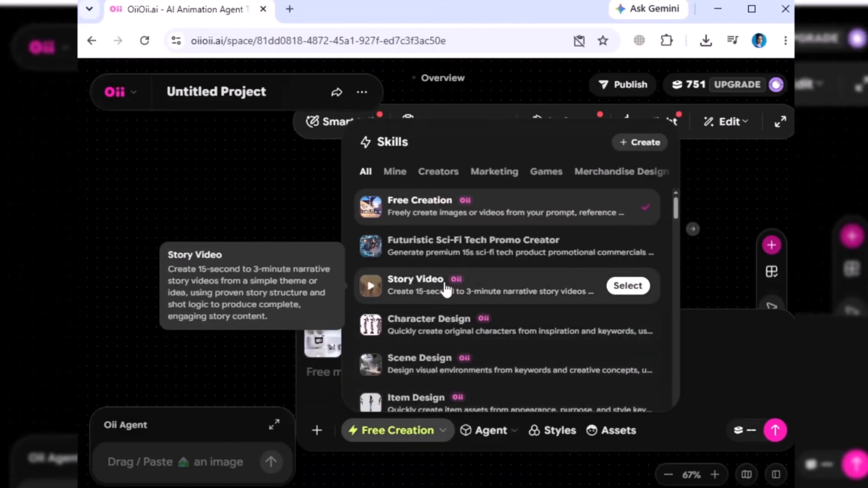
pyautogui.click(556, 297)
pyautogui.click(335, 379)
pyautogui.write('A remote worker struggles with distractions while traveling. After discovering Wireless Earbuds Pro, they become focused and productive anywhere.')
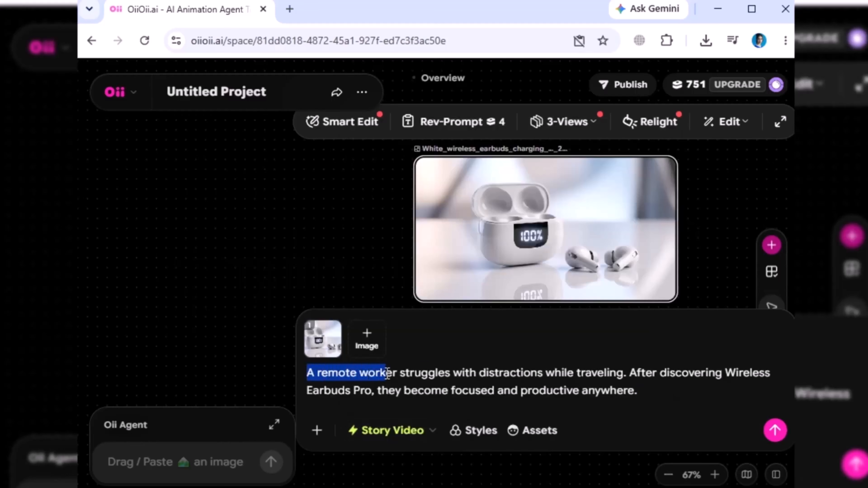
# Read through the remote-worker story prompt and submit it with the attached earbuds image to generate the story video.
pyautogui.moveTo(387, 373); pyautogui.dragTo(453, 373)
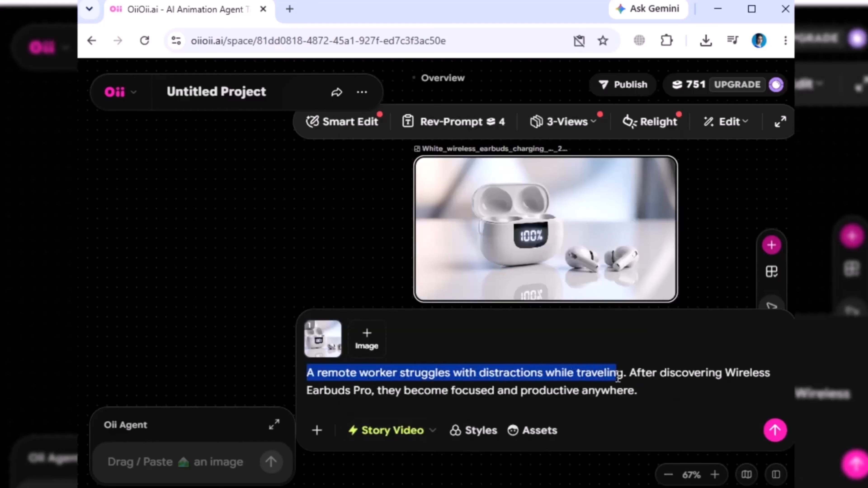
pyautogui.moveTo(629, 374); pyautogui.dragTo(763, 374)
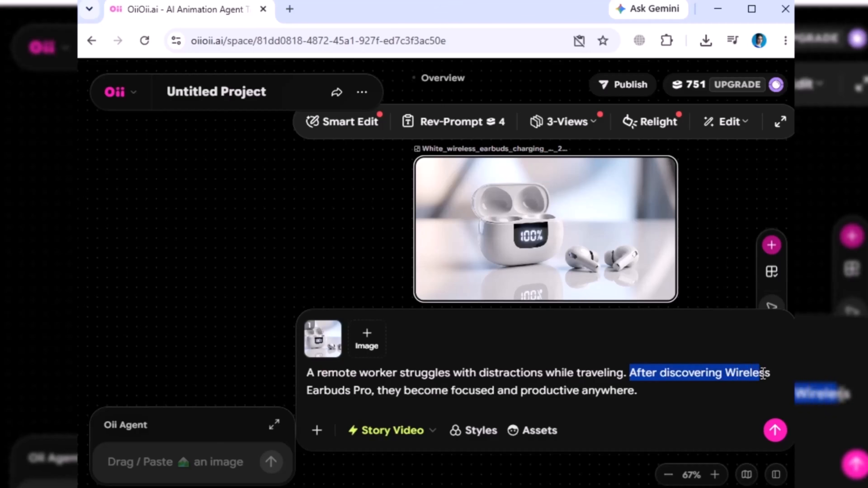
pyautogui.moveTo(307, 390); pyautogui.dragTo(470, 393)
pyautogui.moveTo(594, 396); pyautogui.dragTo(630, 393)
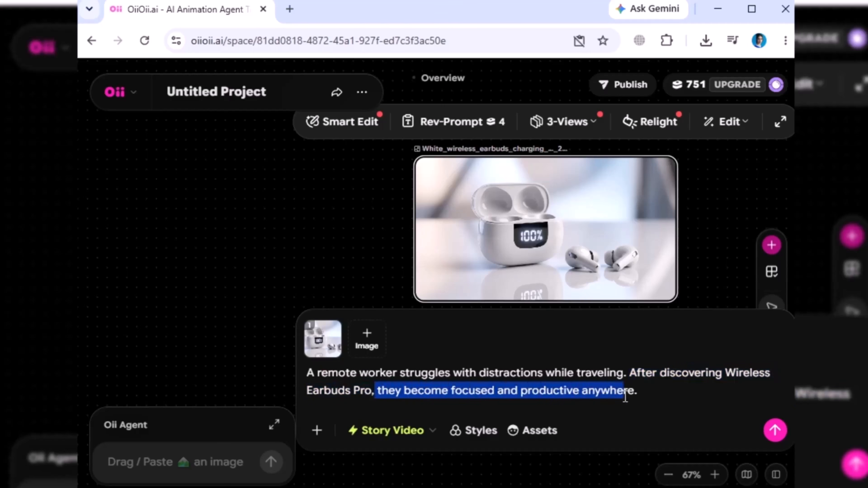
pyautogui.click(775, 429)
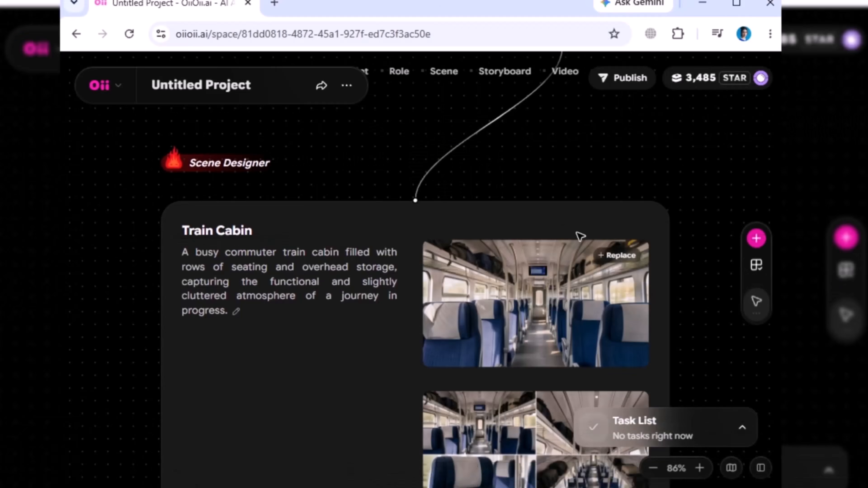
# Examine the generated Train Cabin scene, the clips and descriptions of Storyboards 1 and 2, and the Art Director's final video.
pyautogui.scroll(-5, 575, 239)
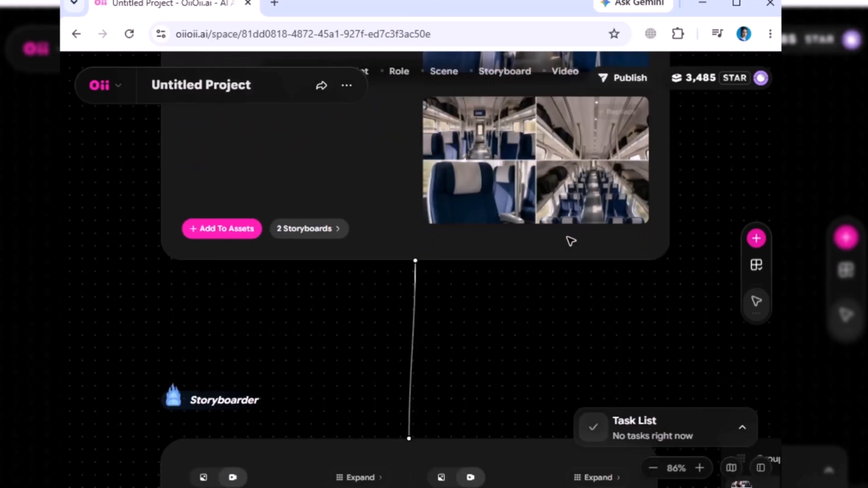
pyautogui.scroll(-8, 570, 241)
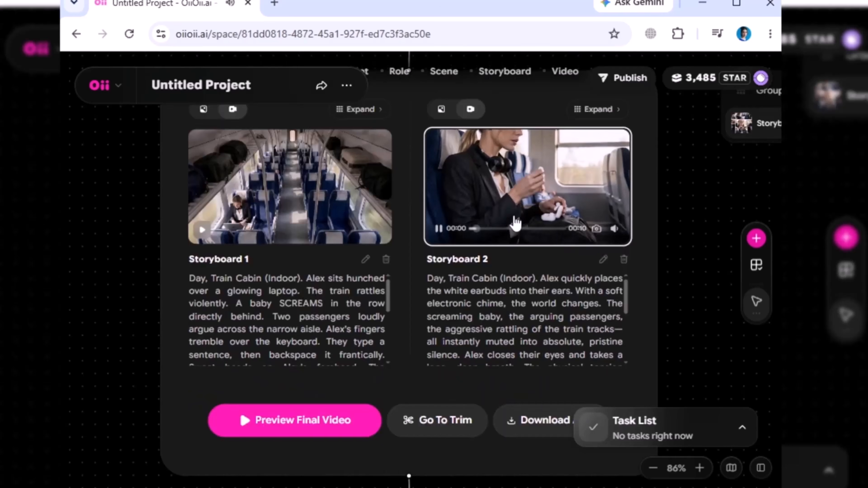
pyautogui.moveTo(339, 214)
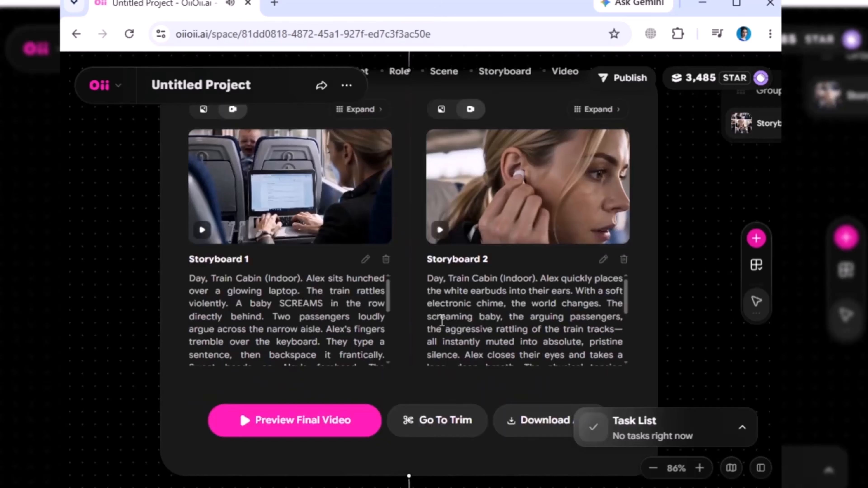
pyautogui.scroll(-5, 442, 320)
pyautogui.scroll(-5, 676, 312)
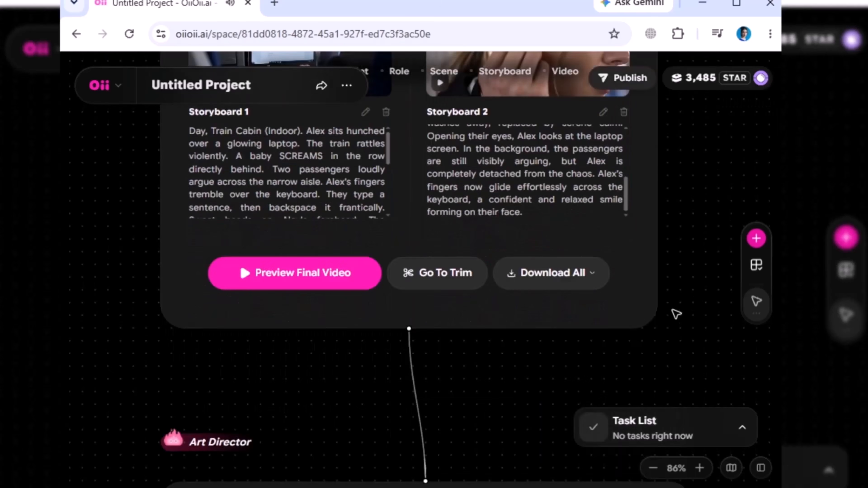
pyautogui.scroll(-5, 672, 318)
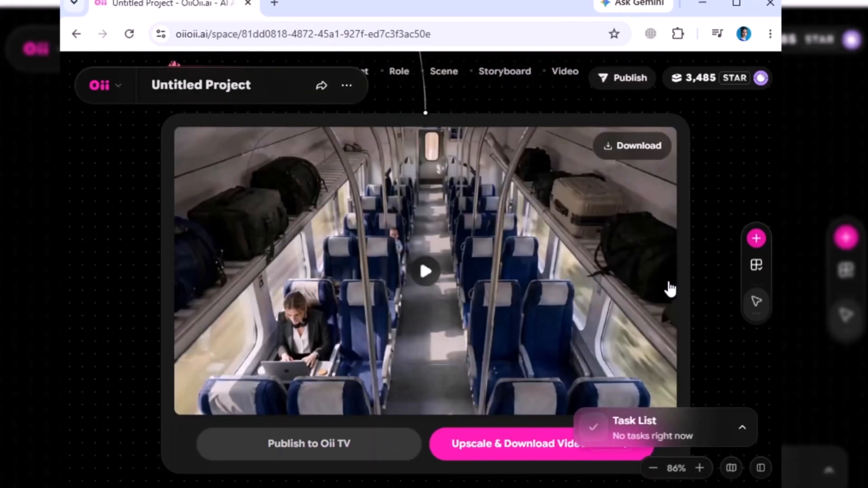